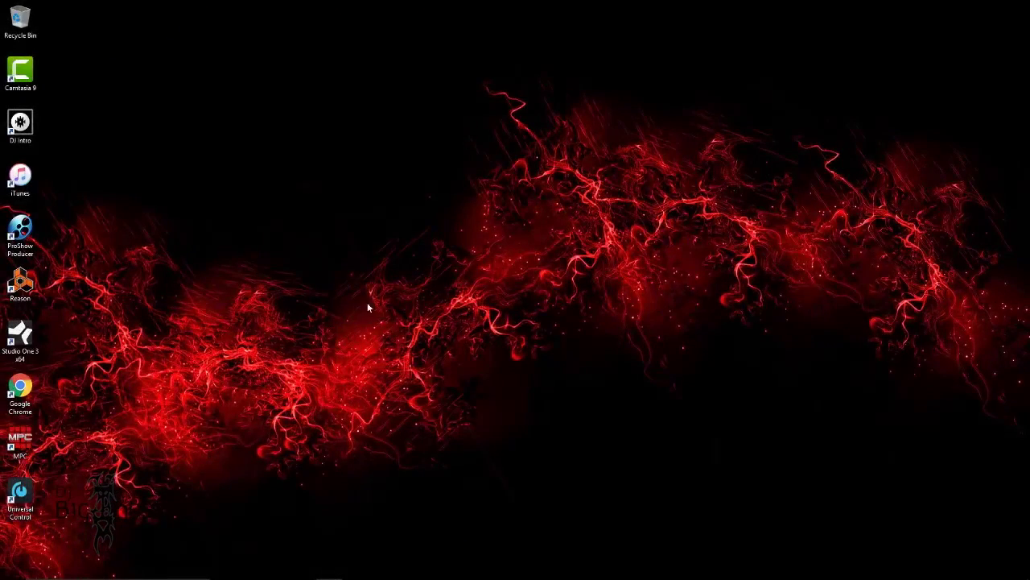
# Step: Open File Explorer from the taskbar to show This PC and its drives
pyautogui.moveTo(273, 575)
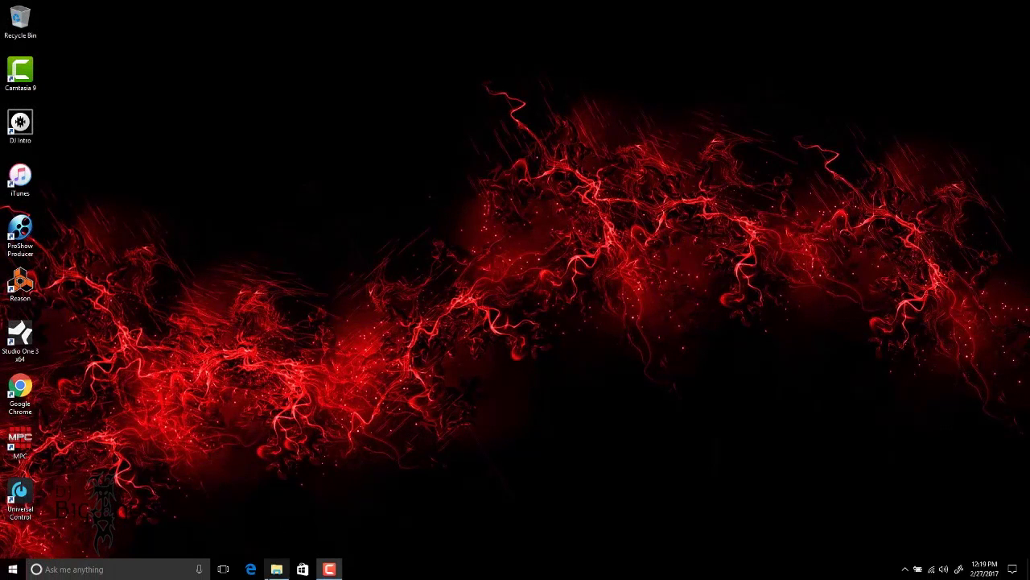
pyautogui.click(275, 569)
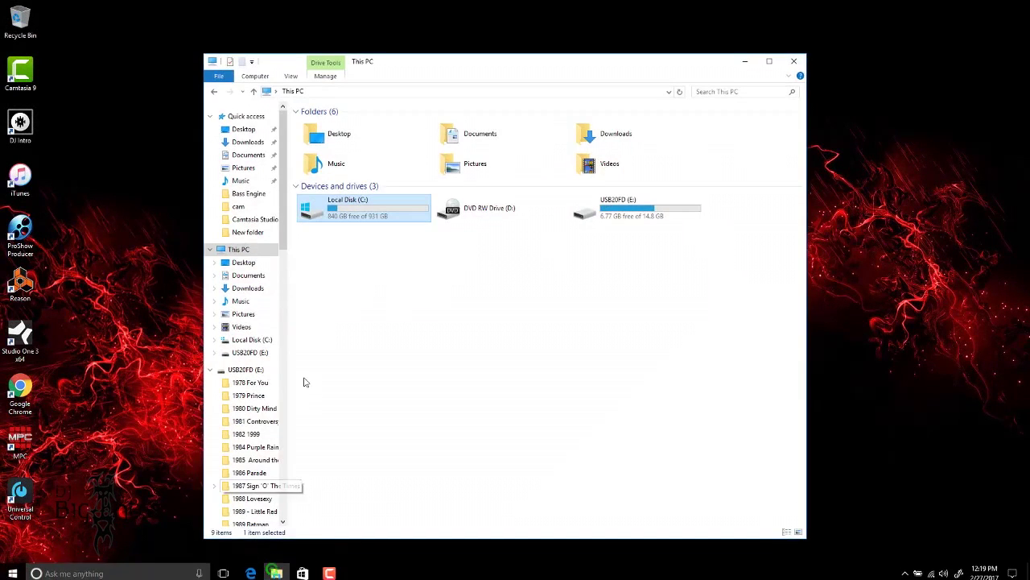
# Step: Browse into C:\Program Files\Akai Pro\MPC to inspect the 64-bit install, then step back to Akai Pro
pyautogui.doubleClick(338, 205)
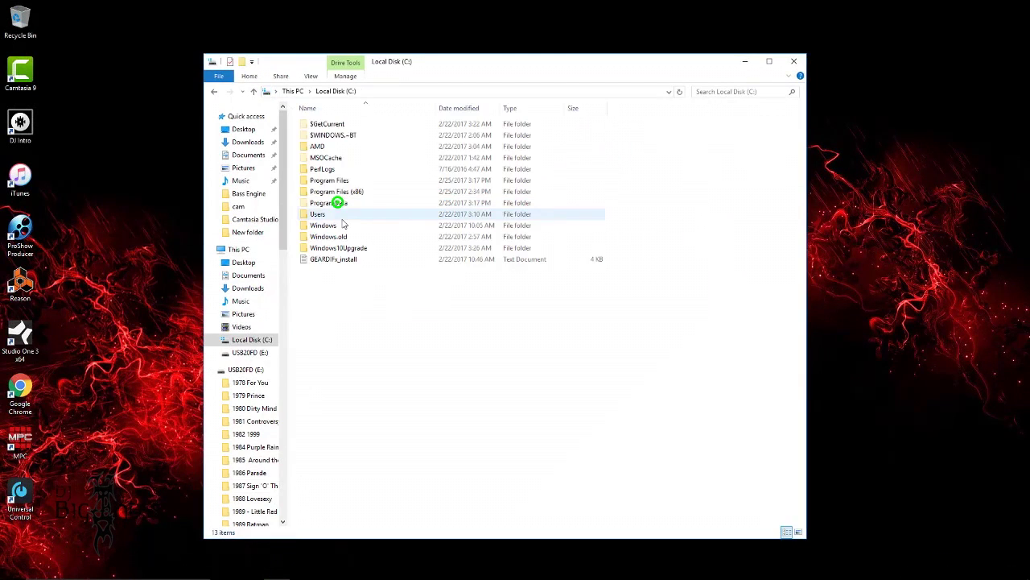
pyautogui.doubleClick(327, 182)
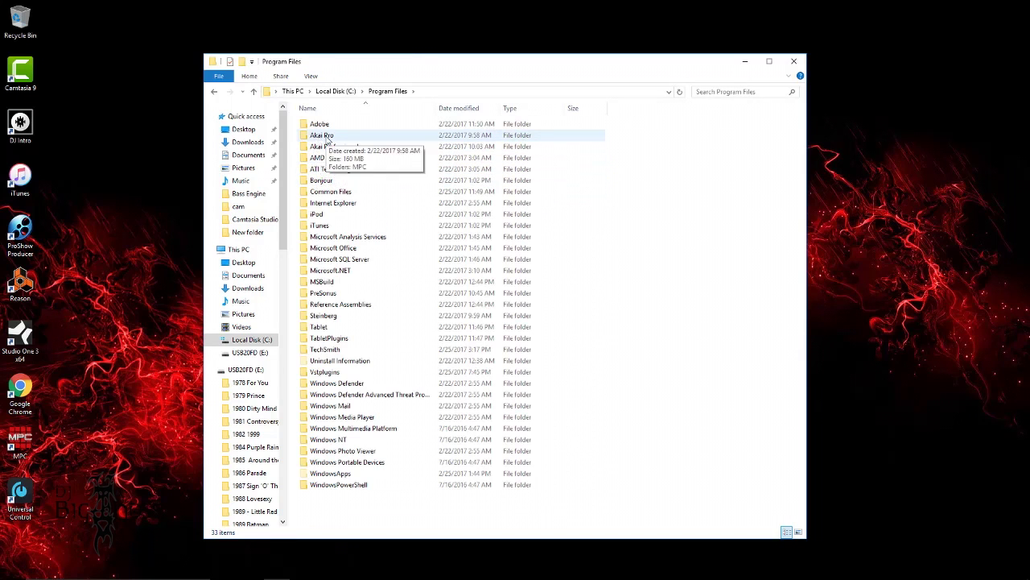
pyautogui.doubleClick(324, 135)
pyautogui.doubleClick(318, 126)
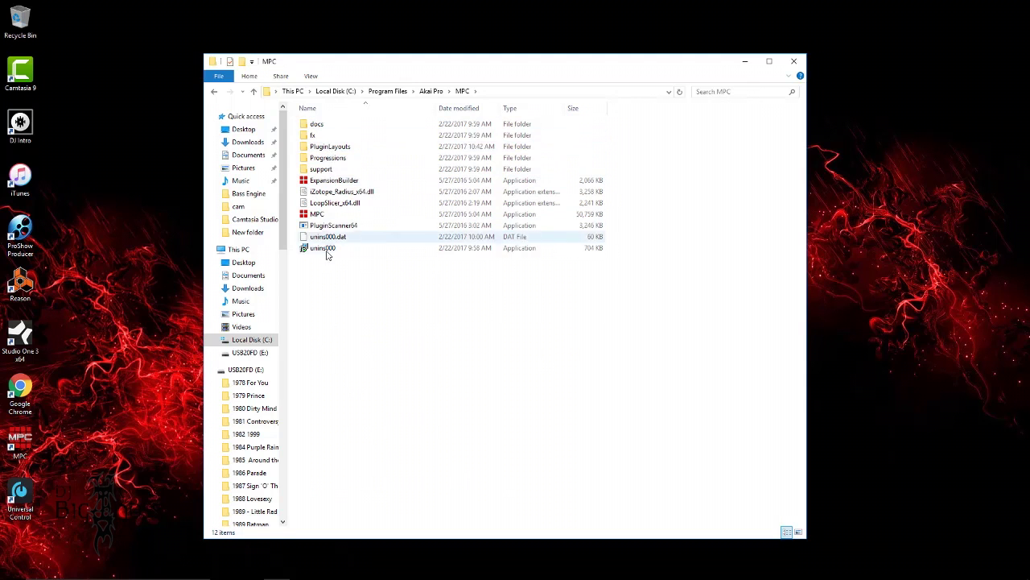
pyautogui.click(212, 93)
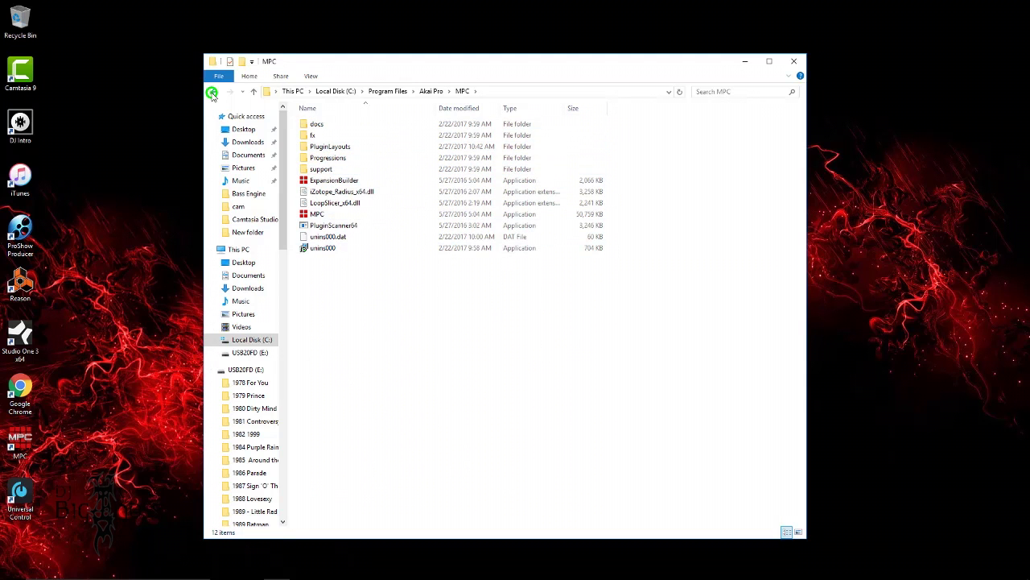
# Step: Return to C: and browse Program Files (x86)\Akai Pro\MPC
pyautogui.click(212, 94)
pyautogui.click(211, 93)
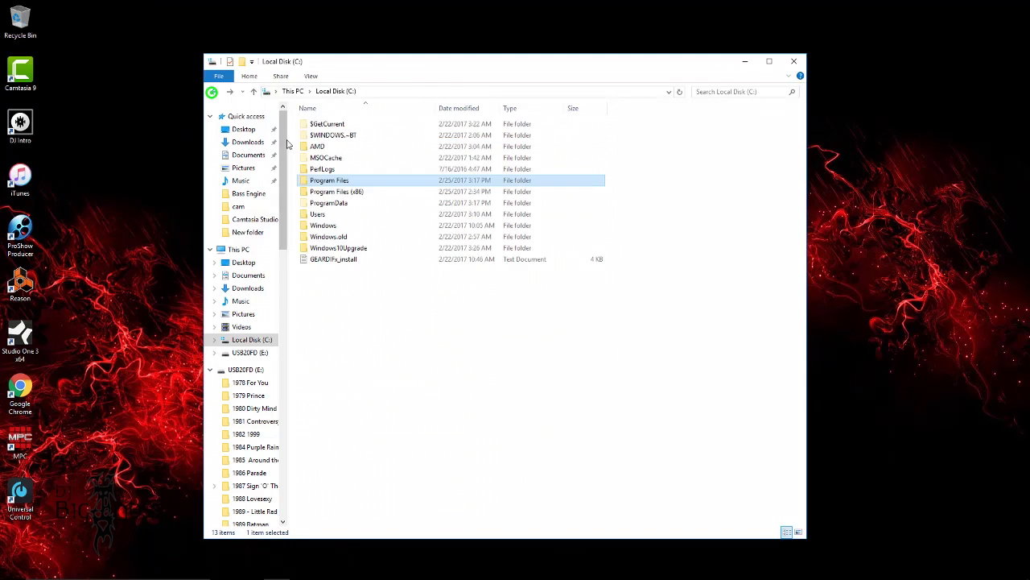
pyautogui.doubleClick(329, 192)
pyautogui.doubleClick(326, 146)
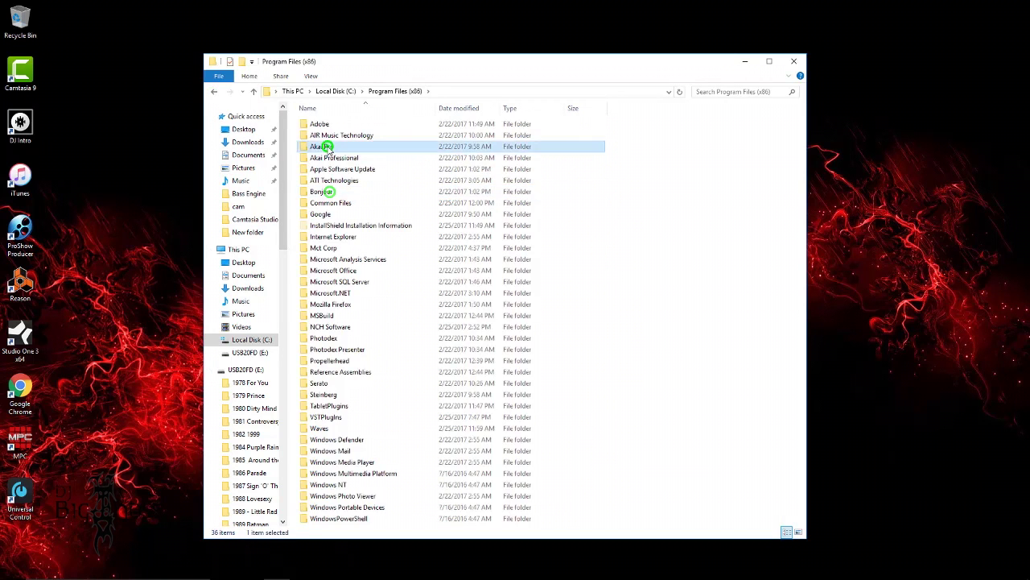
pyautogui.doubleClick(318, 123)
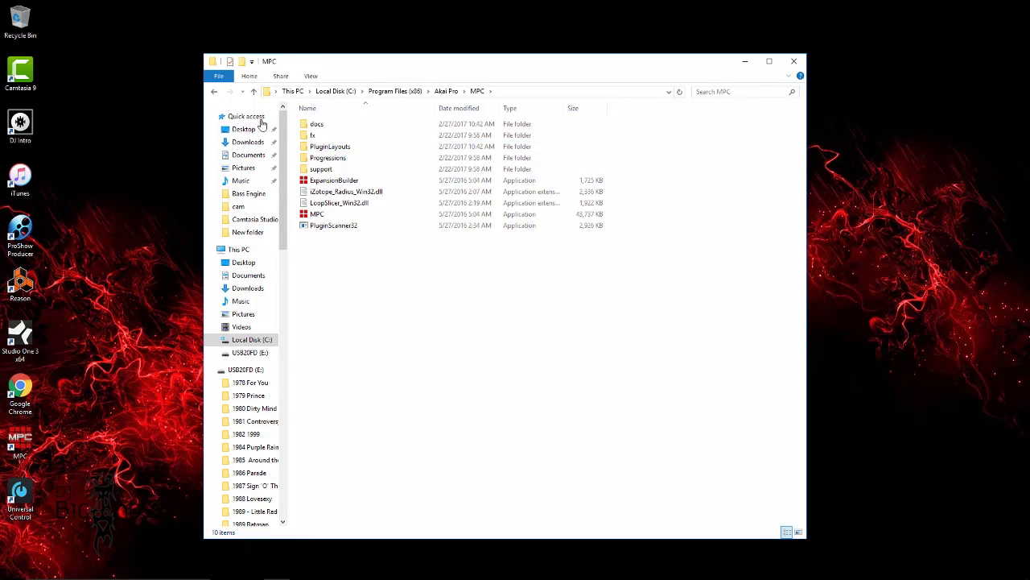
# Step: Locate MPC.dll in Program Files (x86)\Steinberg\vstplugins, then close File Explorer
pyautogui.click(214, 93)
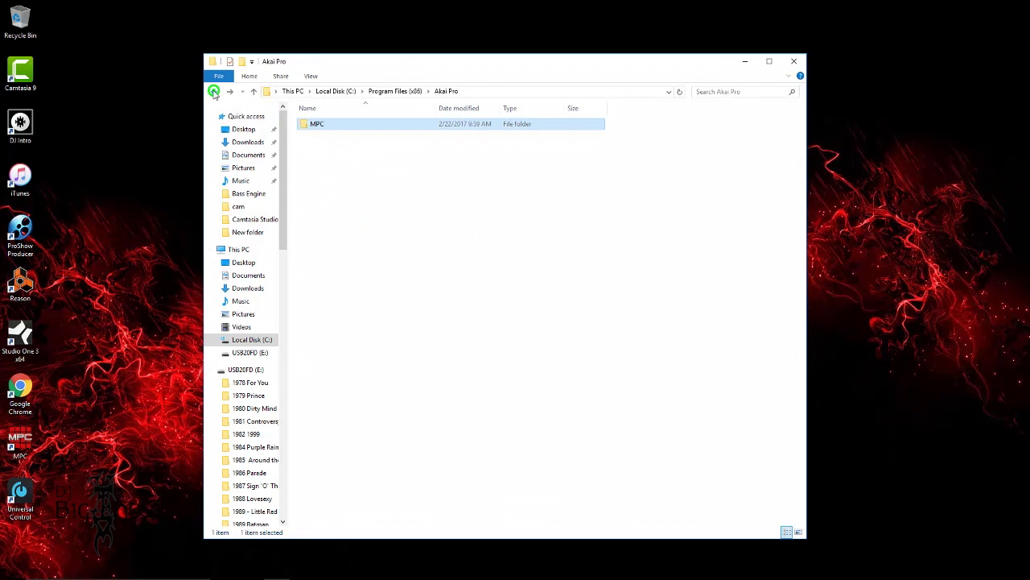
pyautogui.click(213, 93)
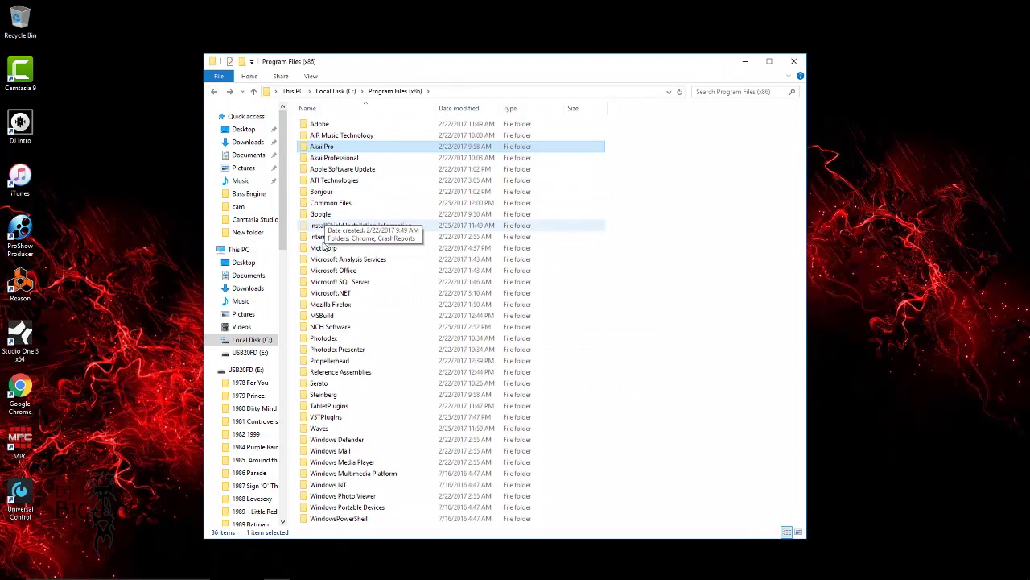
pyautogui.click(325, 397)
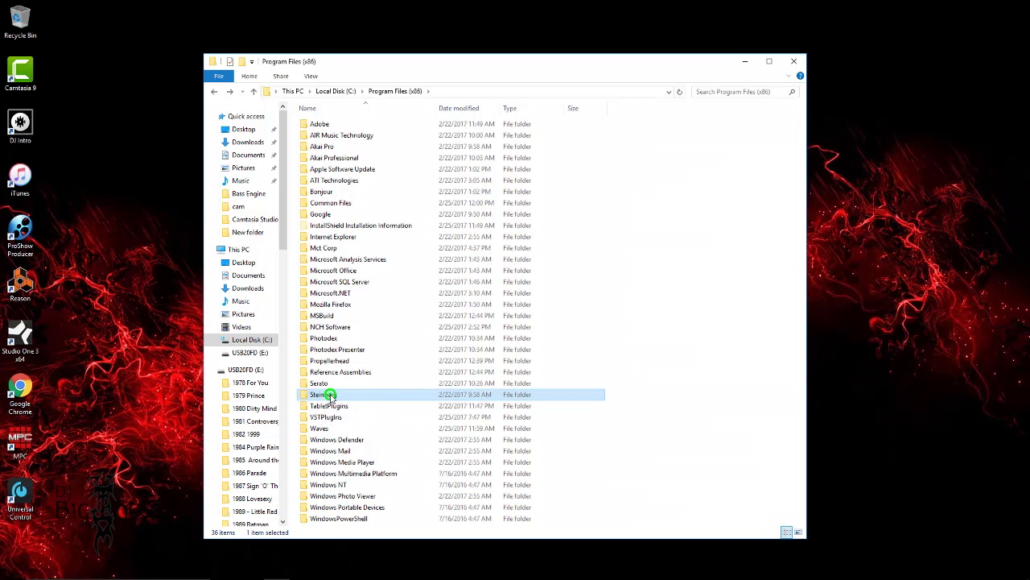
pyautogui.doubleClick(329, 395)
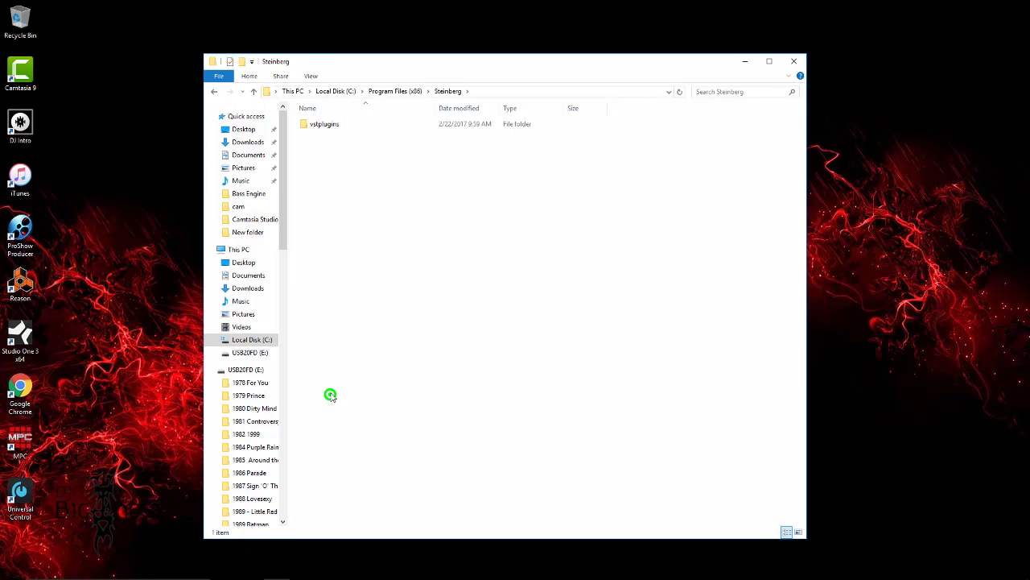
pyautogui.doubleClick(332, 125)
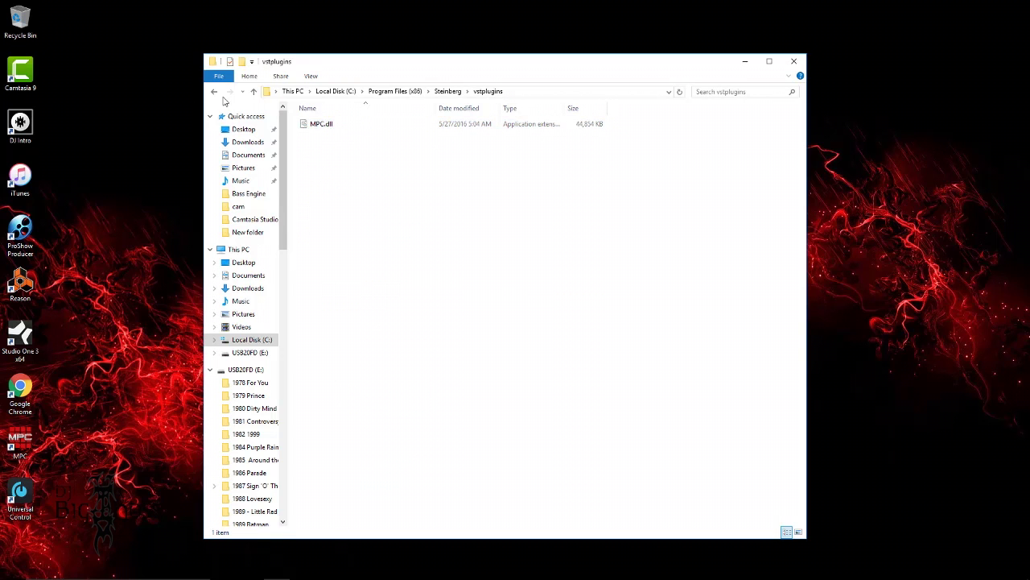
pyautogui.click(214, 91)
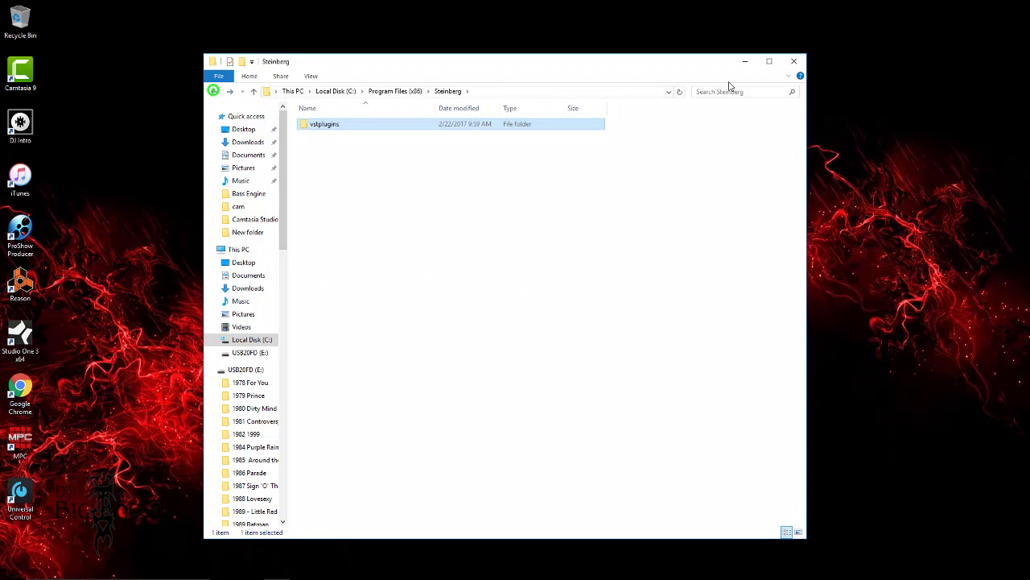
pyautogui.click(794, 61)
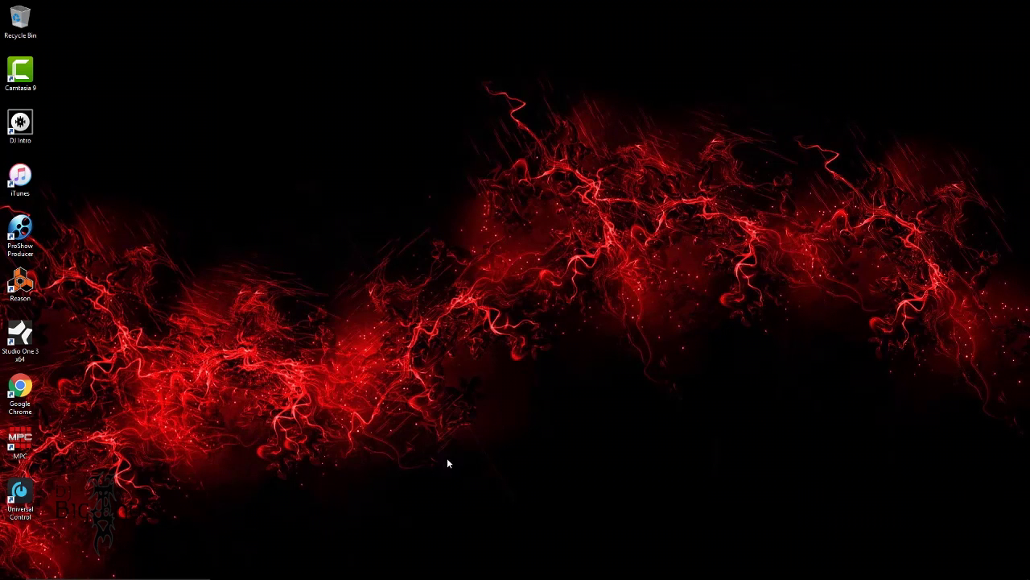
# Step: Launch Studio One 3 x64 from its desktop icon and begin a new song
pyautogui.moveTo(404, 541)
pyautogui.doubleClick(30, 348)
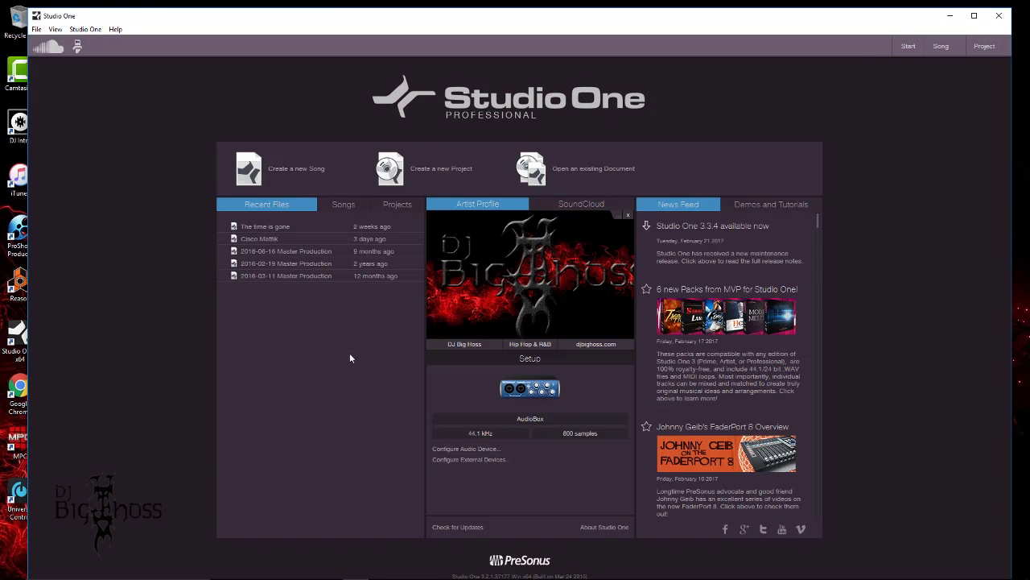
pyautogui.click(287, 171)
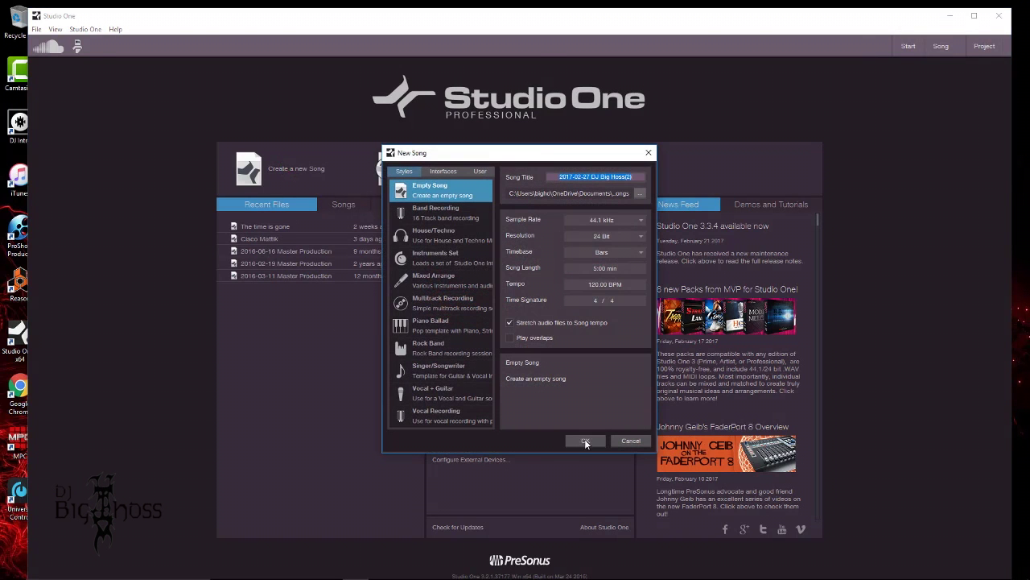
# Step: Create an Empty Song and show the Instruments browser with the Akai Professional vendor group
pyautogui.click(586, 441)
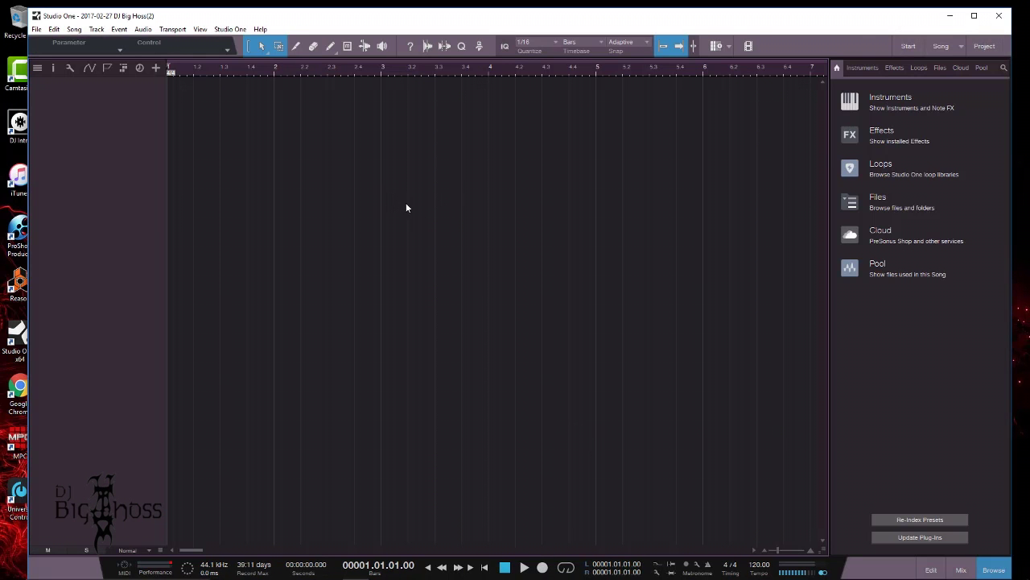
pyautogui.click(863, 69)
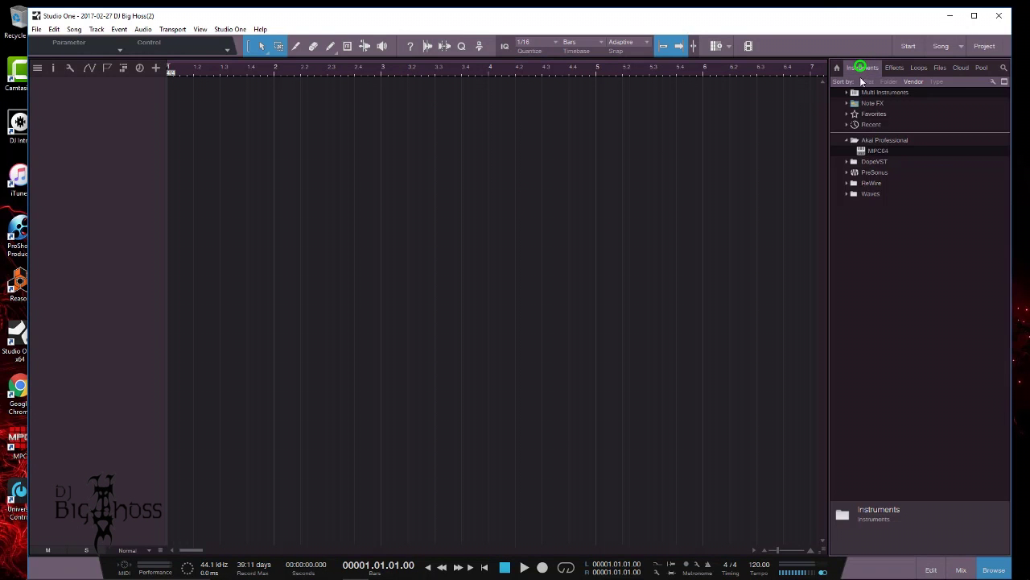
pyautogui.click(846, 140)
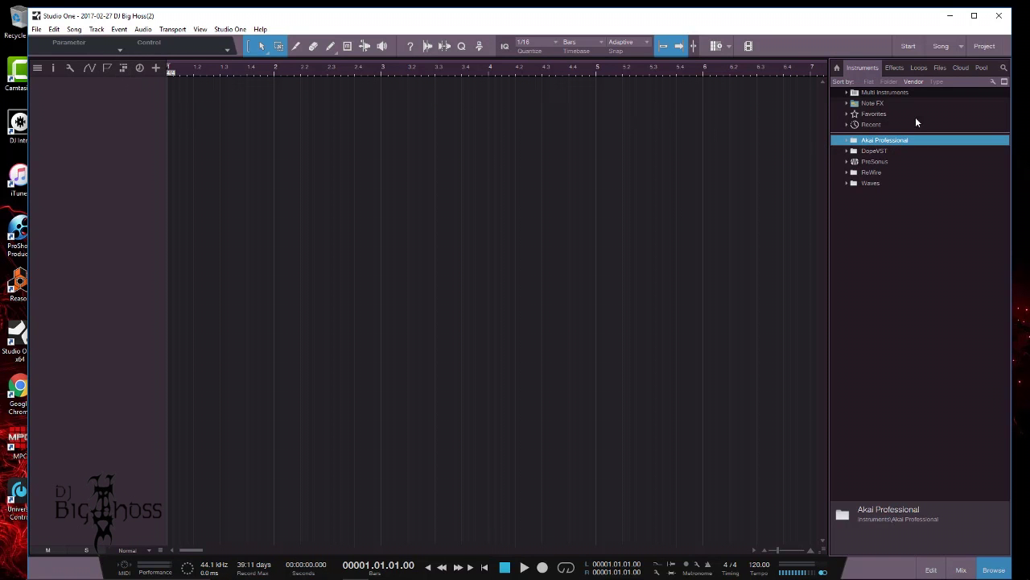
# Step: Open Options at Locations and view the VST Plug-Ins folder list, briefly checking Instrument Library
pyautogui.click(229, 29)
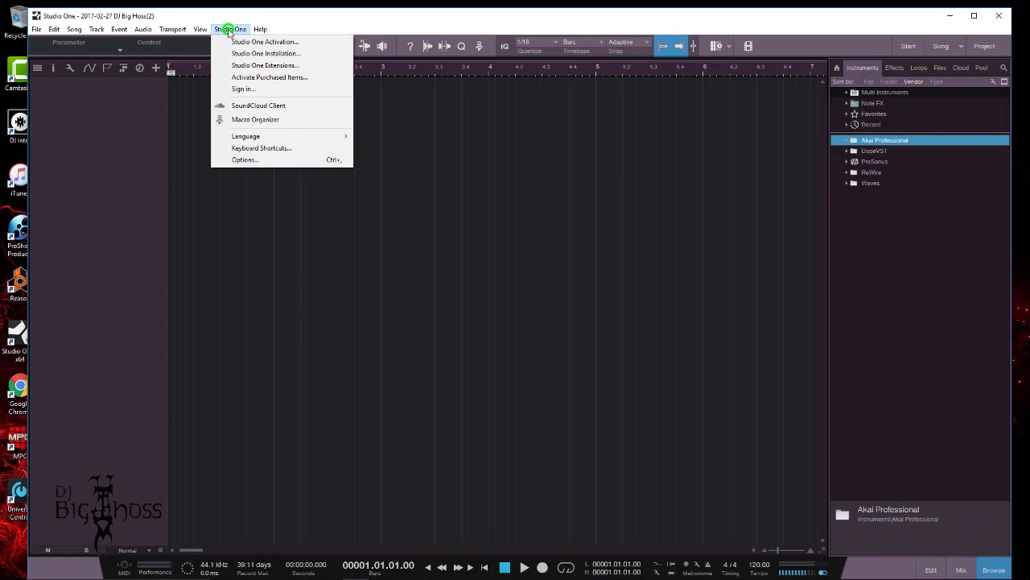
pyautogui.click(243, 160)
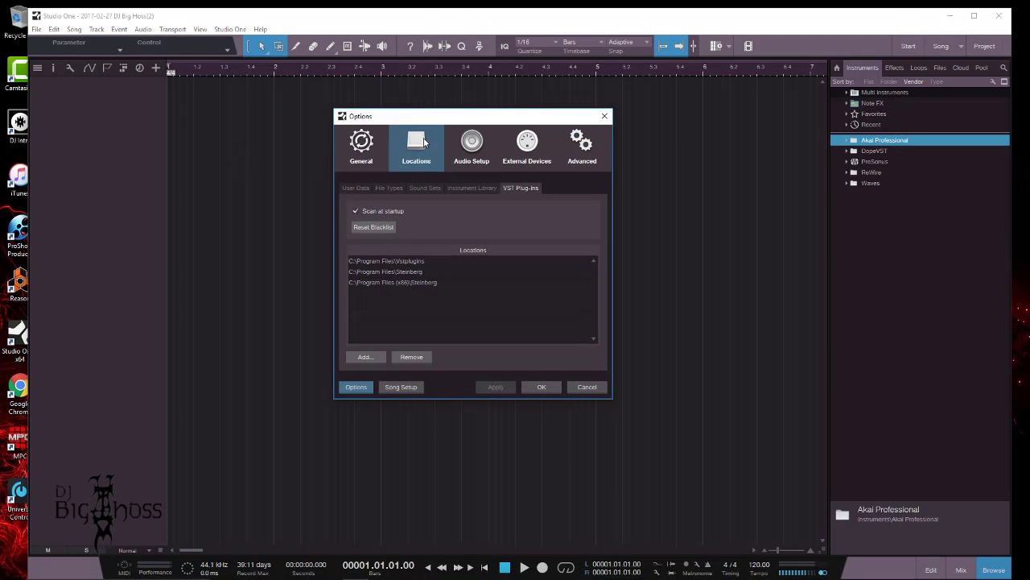
pyautogui.click(361, 145)
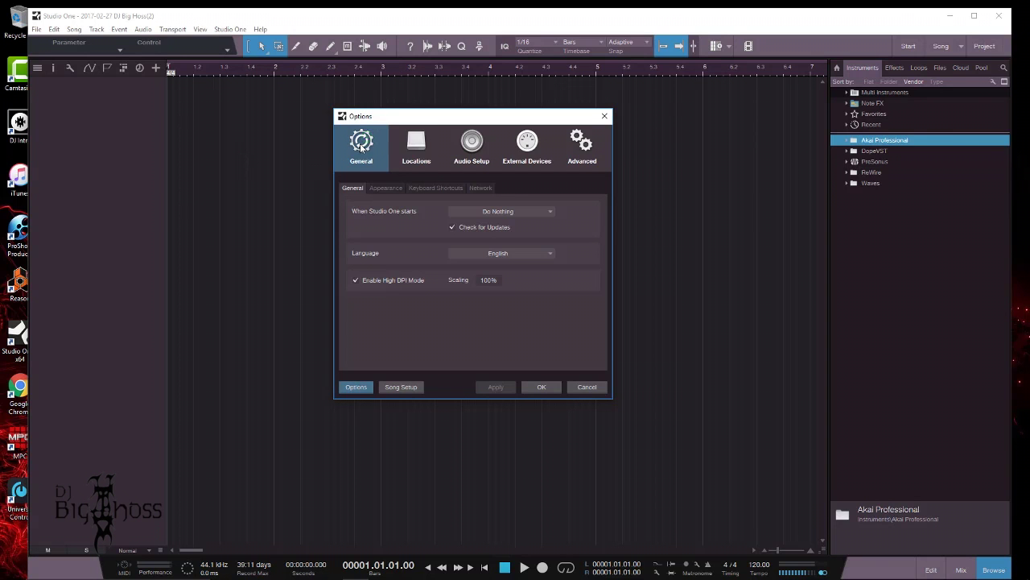
pyautogui.click(417, 139)
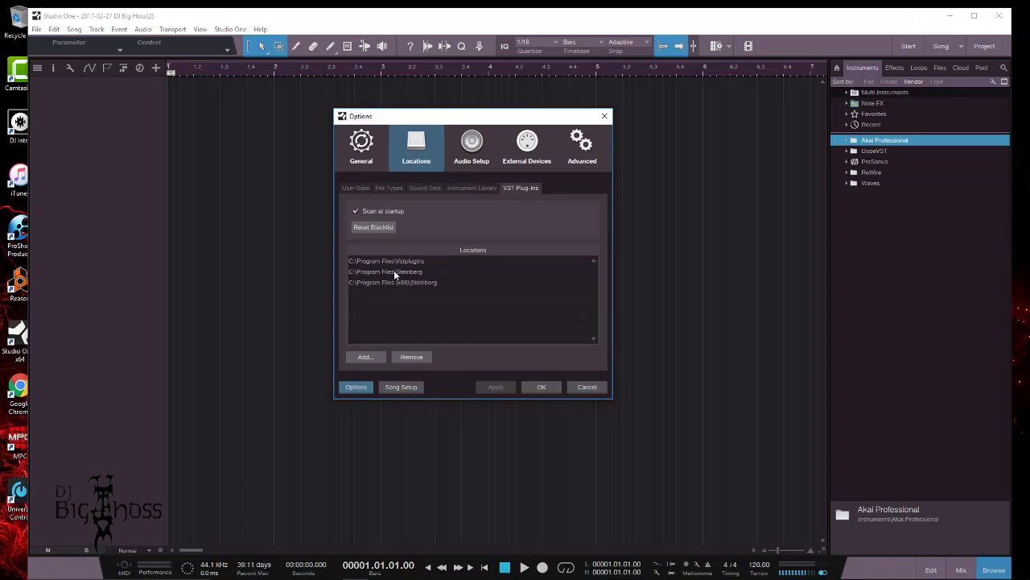
pyautogui.click(485, 190)
pyautogui.click(509, 189)
pyautogui.click(364, 357)
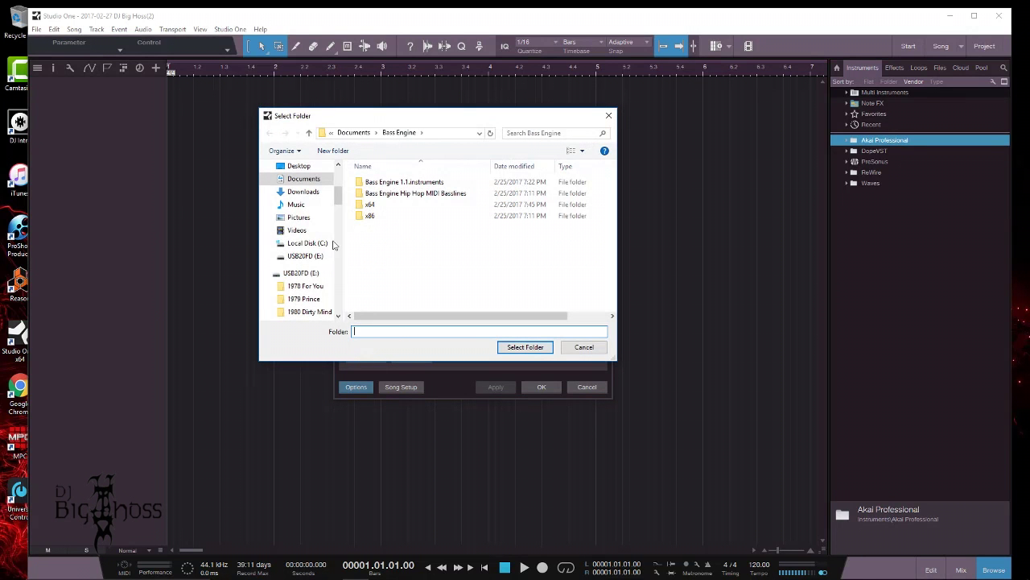
pyautogui.click(298, 243)
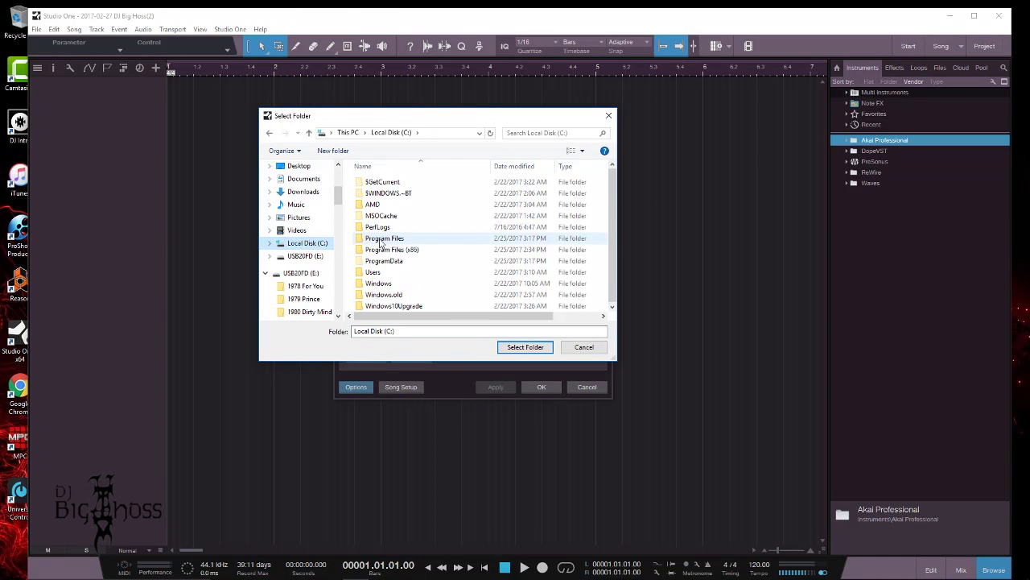
pyautogui.doubleClick(382, 242)
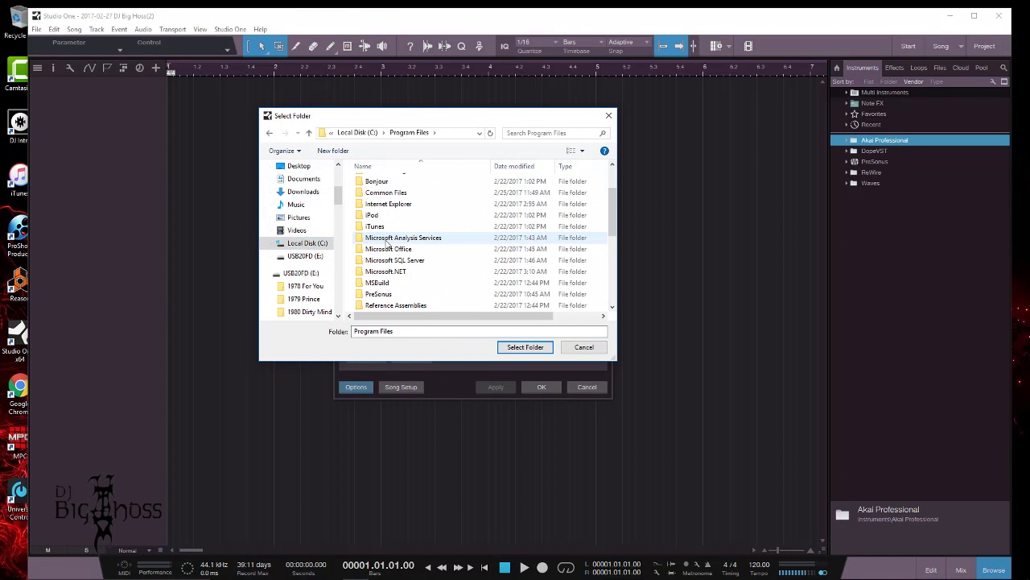
pyautogui.scroll(-3, 388, 246)
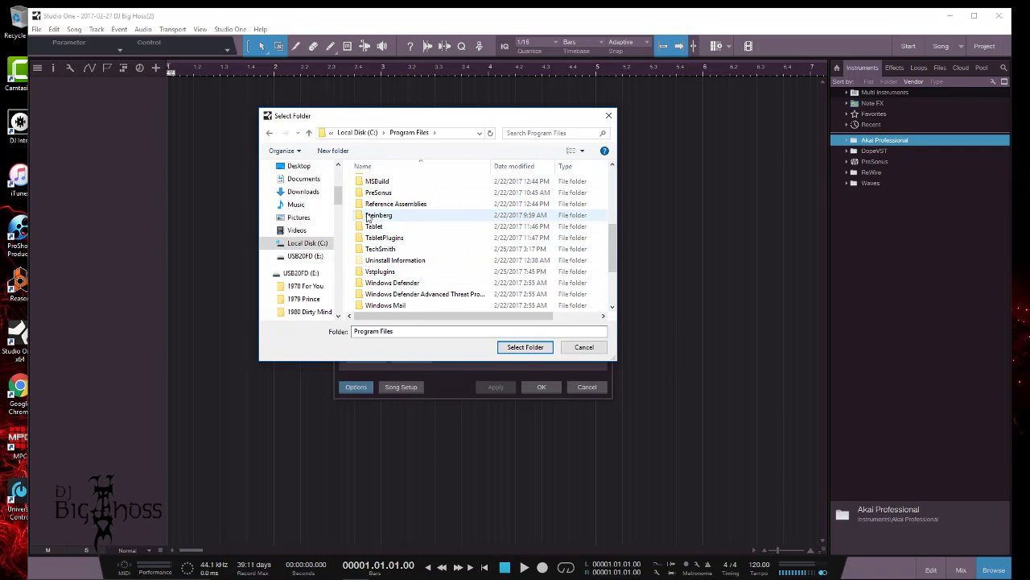
pyautogui.click(369, 216)
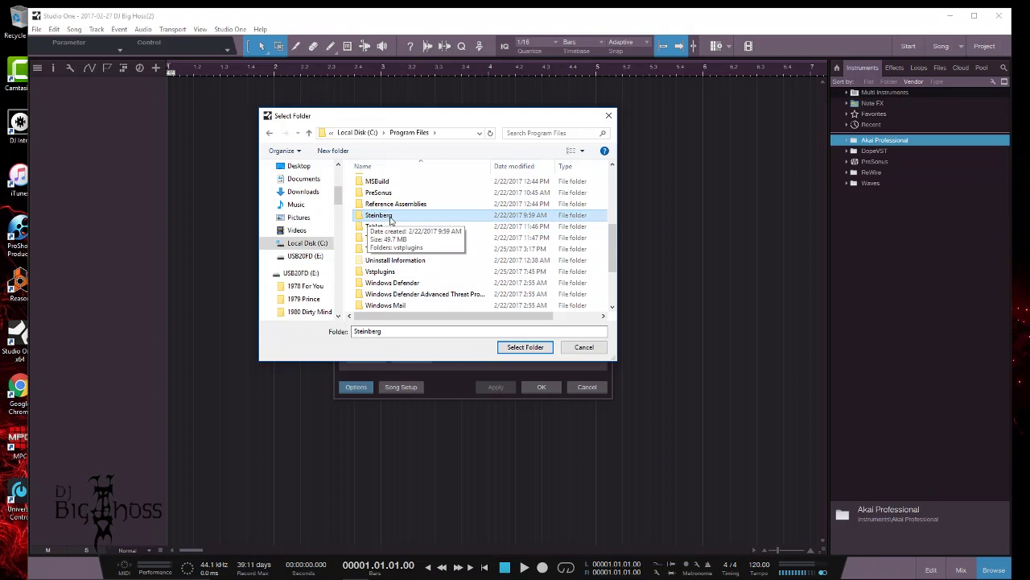
pyautogui.click(370, 217)
pyautogui.doubleClick(370, 217)
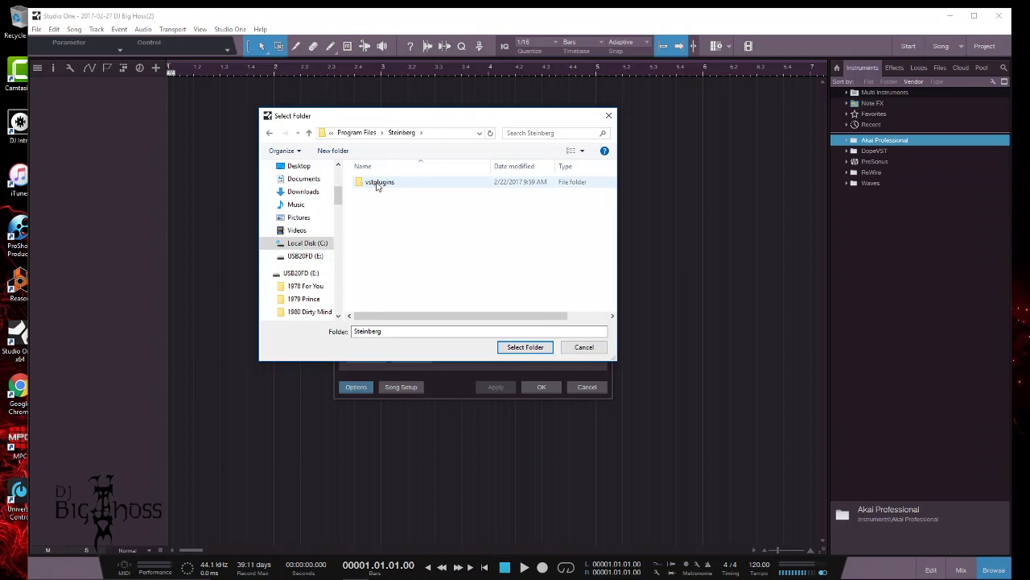
pyautogui.doubleClick(375, 183)
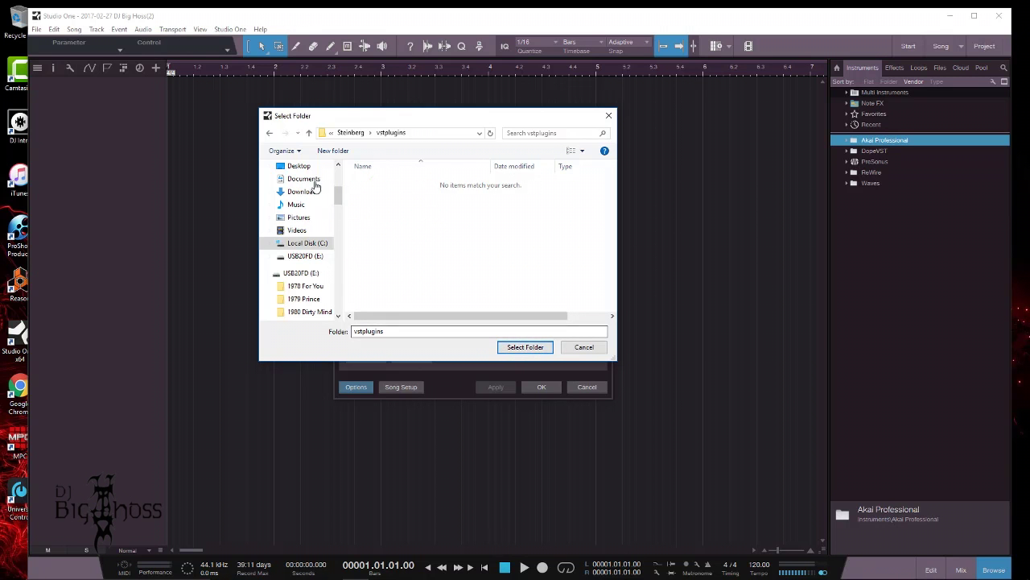
pyautogui.click(268, 133)
pyautogui.click(269, 133)
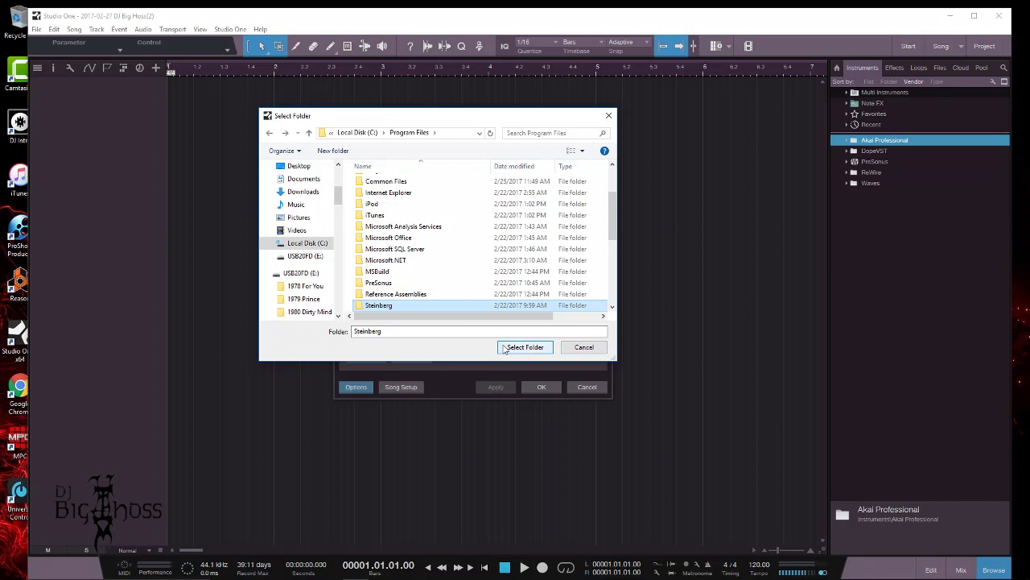
pyautogui.click(581, 347)
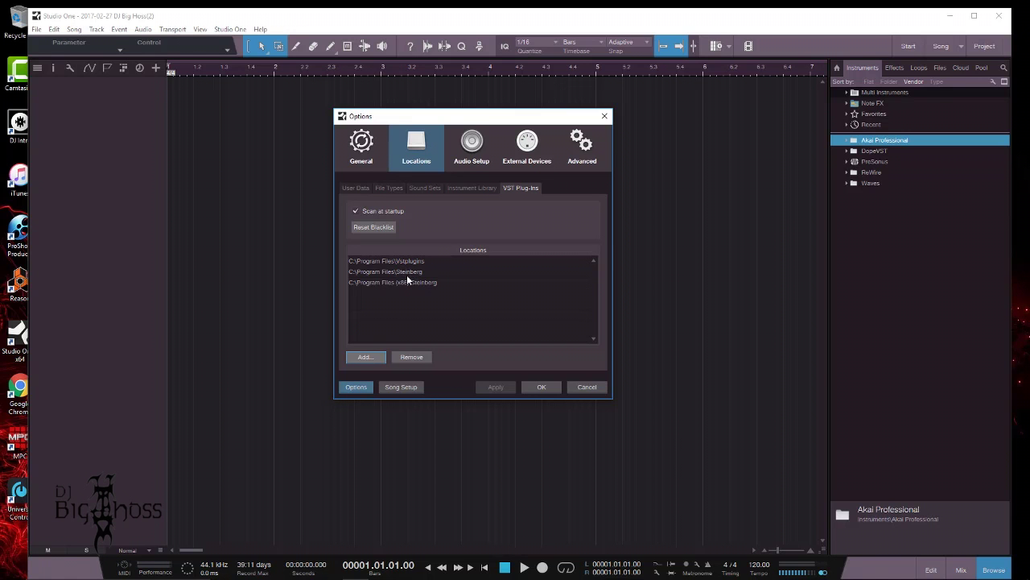
pyautogui.click(364, 357)
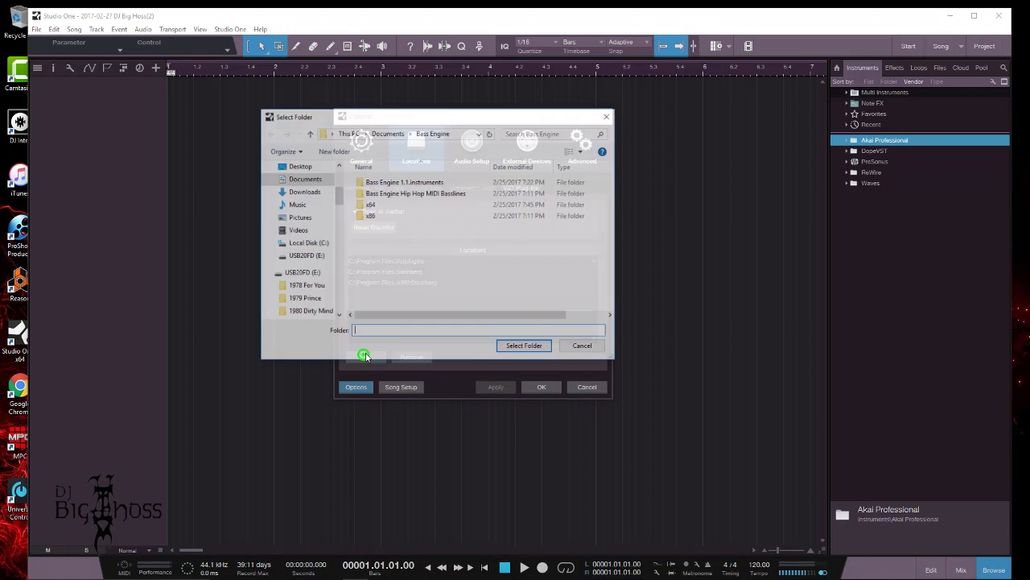
pyautogui.click(312, 243)
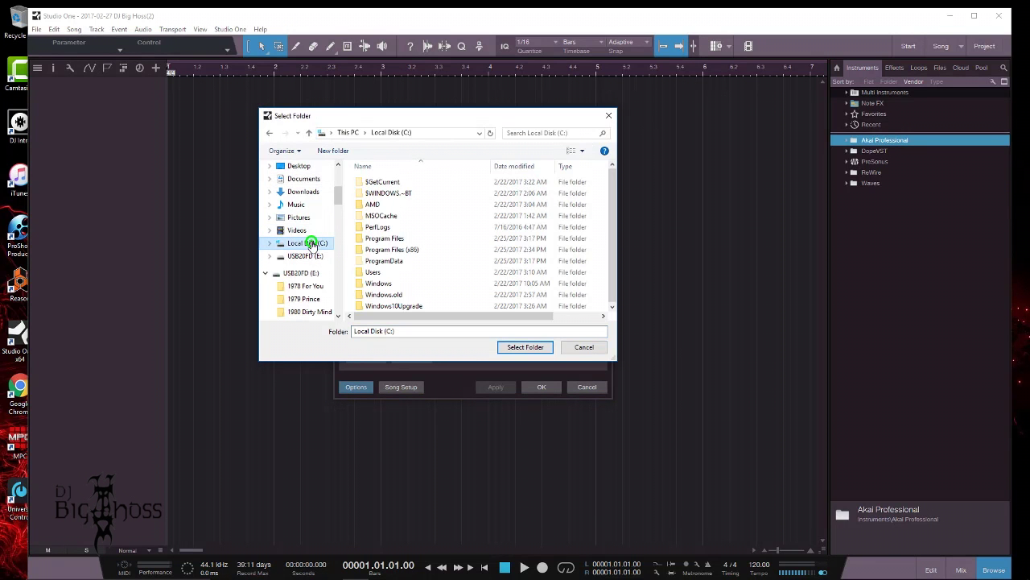
pyautogui.doubleClick(410, 251)
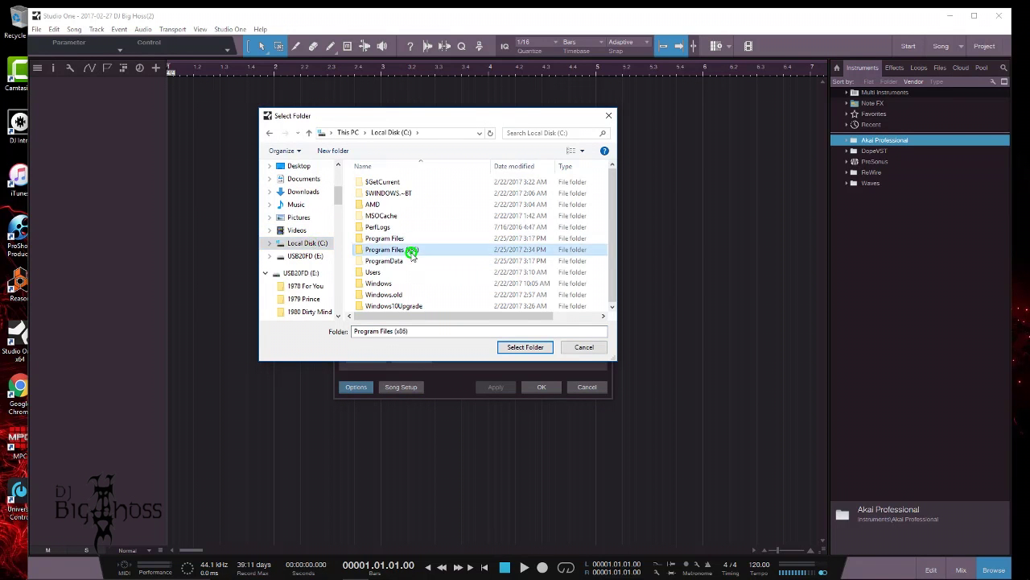
pyautogui.scroll(-7, 402, 241)
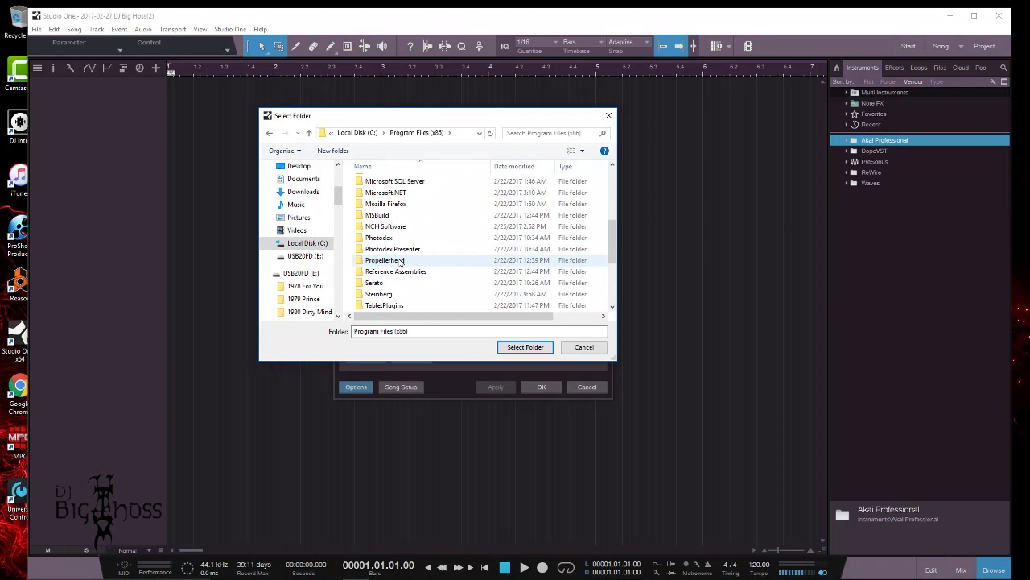
pyautogui.click(376, 294)
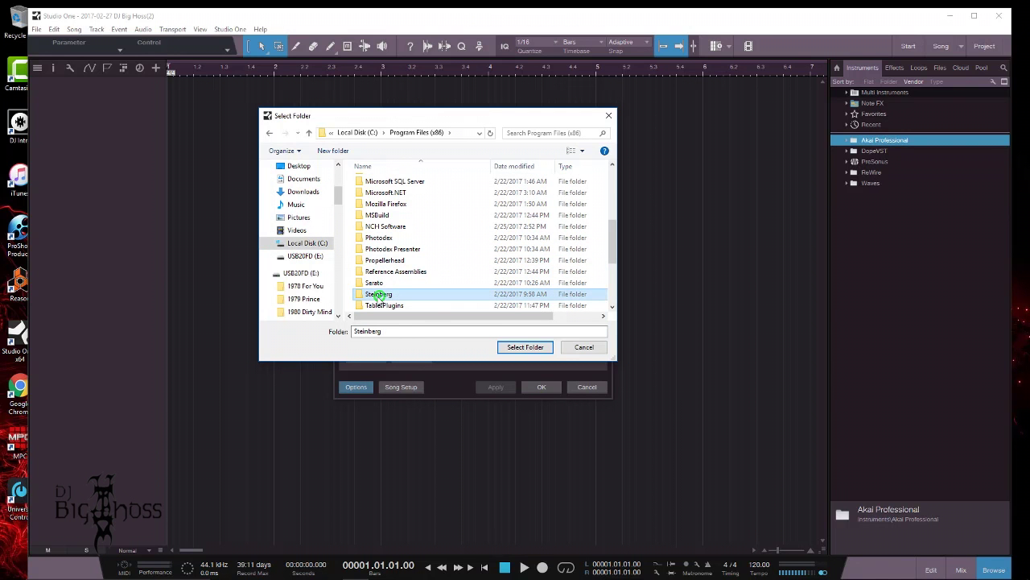
pyautogui.click(584, 347)
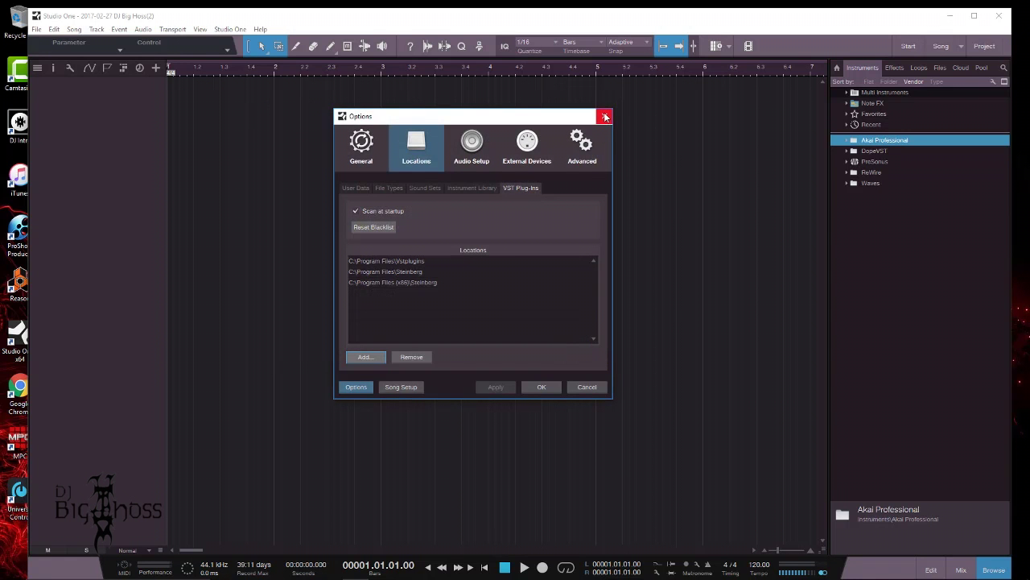
pyautogui.click(605, 117)
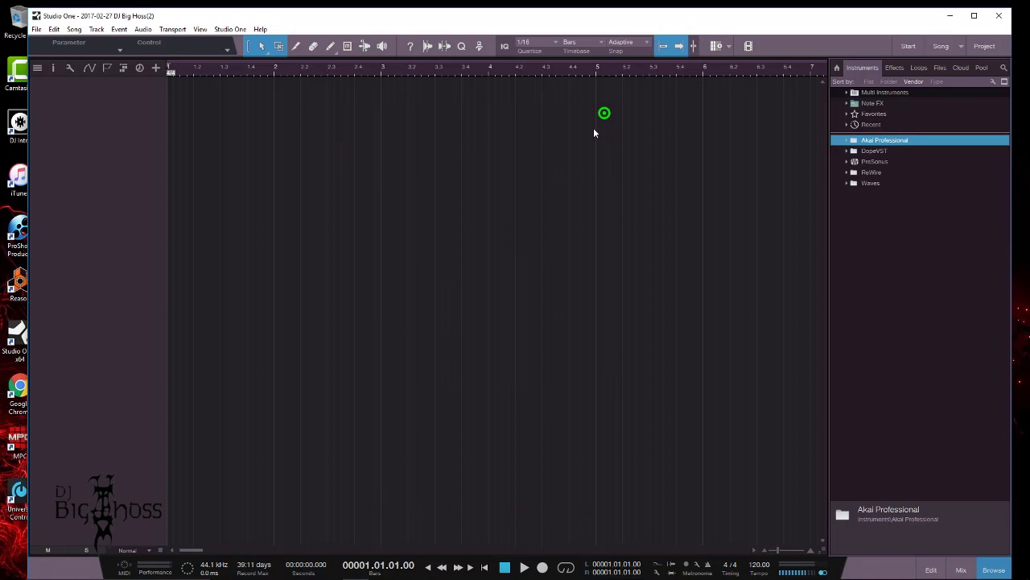
# Step: Sort instruments by Flat, Folder and Vendor, finding MPC64 under vstplugins and Akai Professional
pyautogui.click(868, 81)
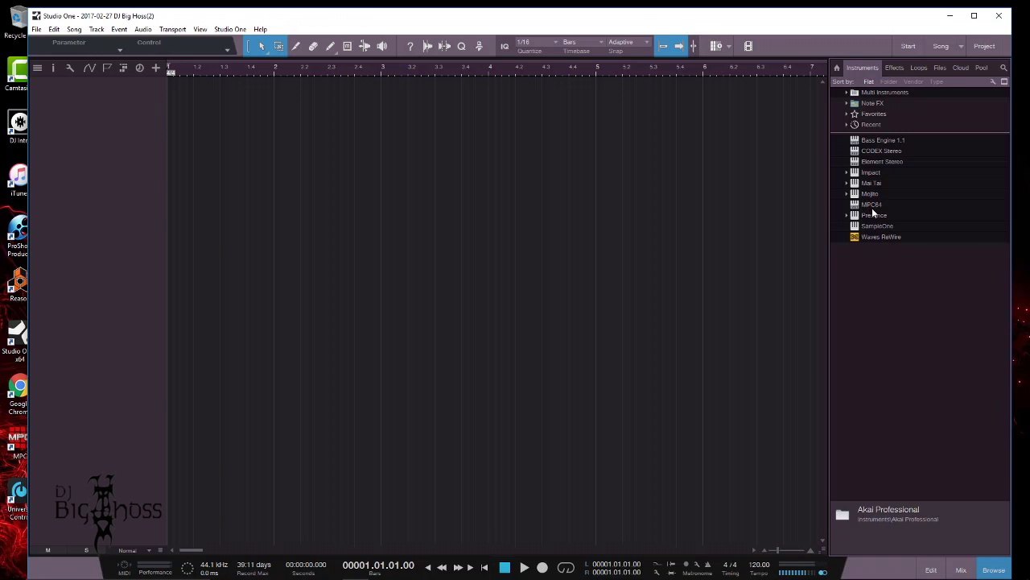
pyautogui.click(892, 82)
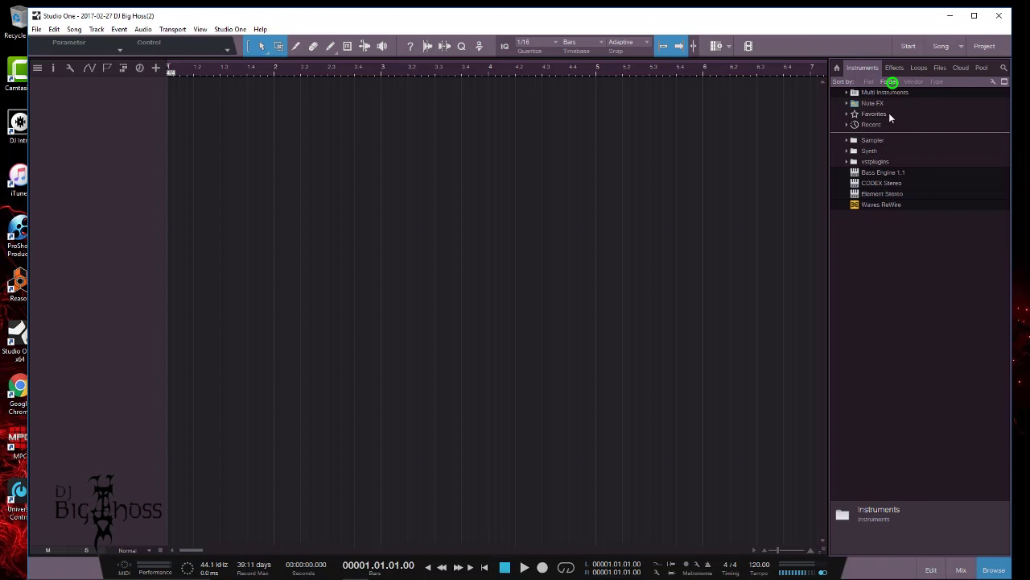
pyautogui.click(847, 162)
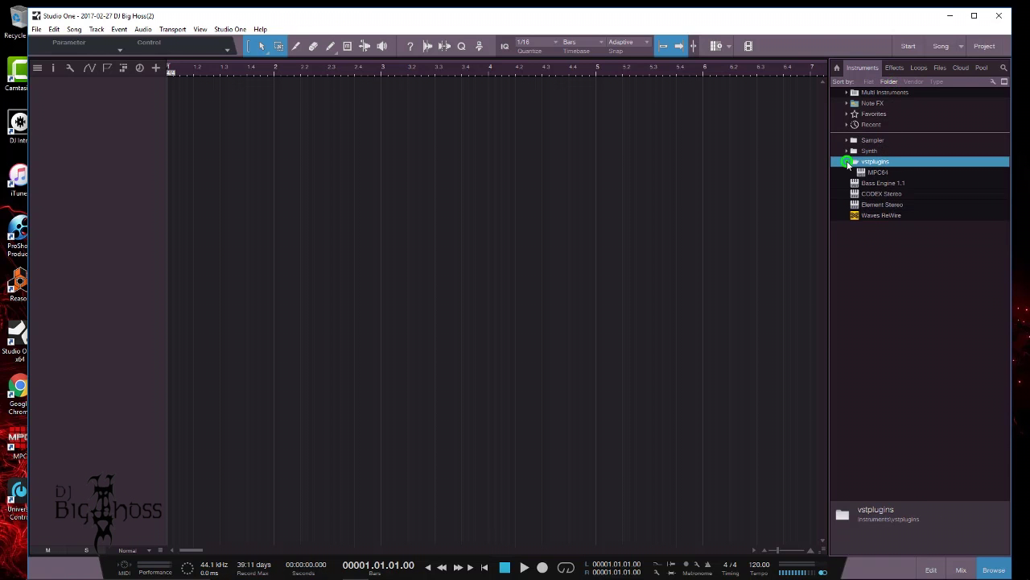
pyautogui.click(913, 84)
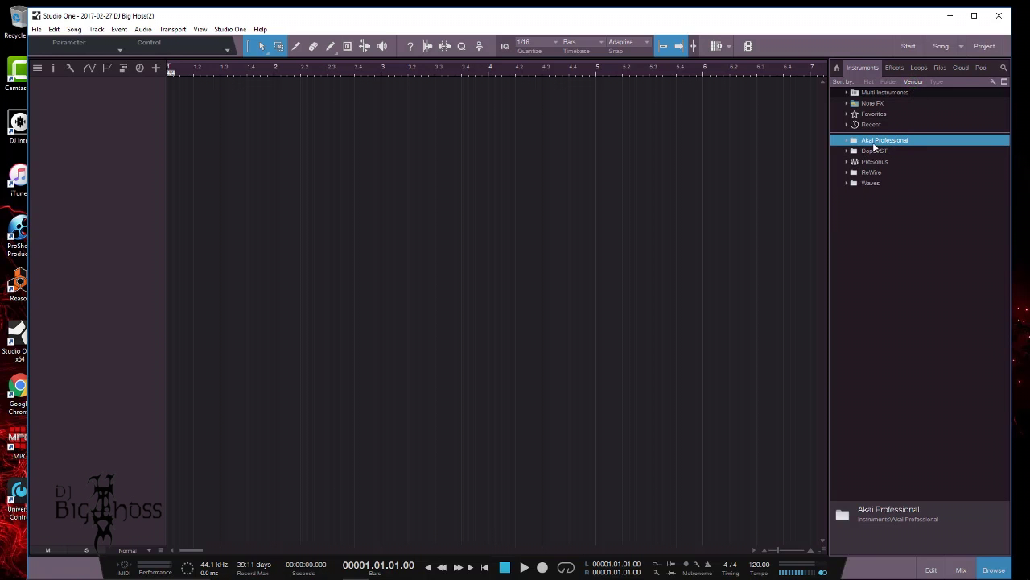
pyautogui.click(846, 140)
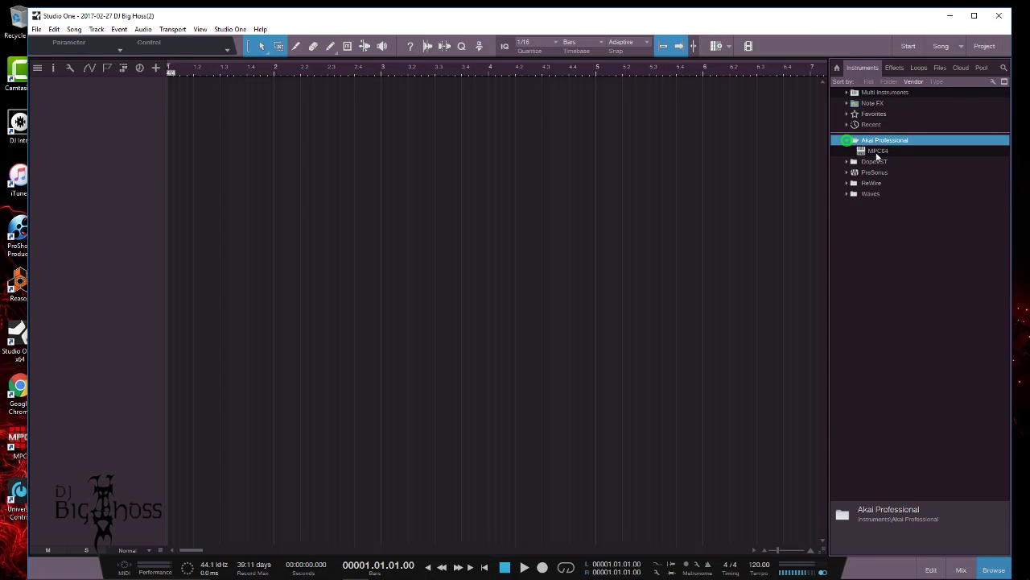
# Step: Sort instruments by Type, expand VST2, and drag MPC64 into the song as a new track
pyautogui.click(936, 82)
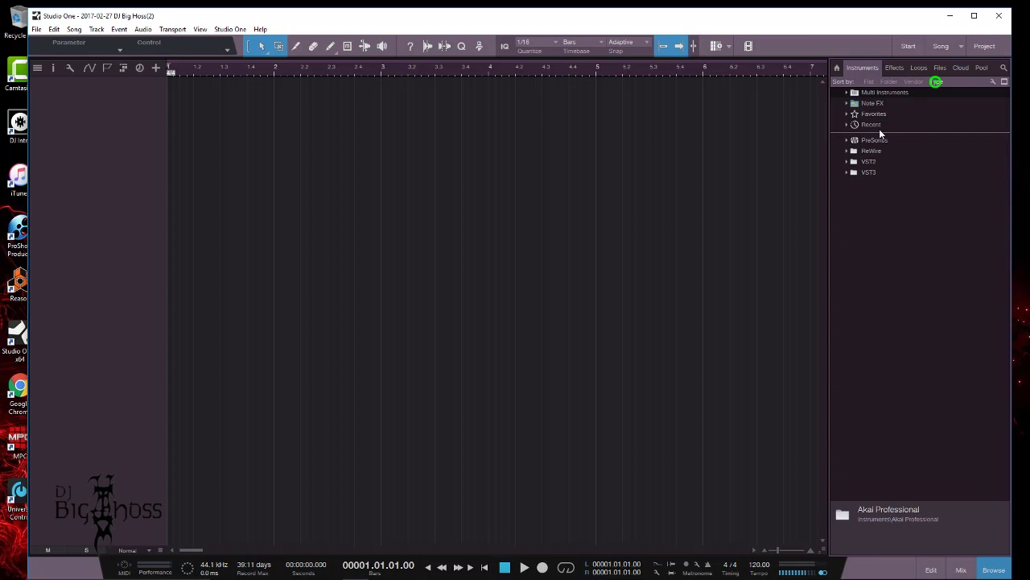
pyautogui.click(847, 161)
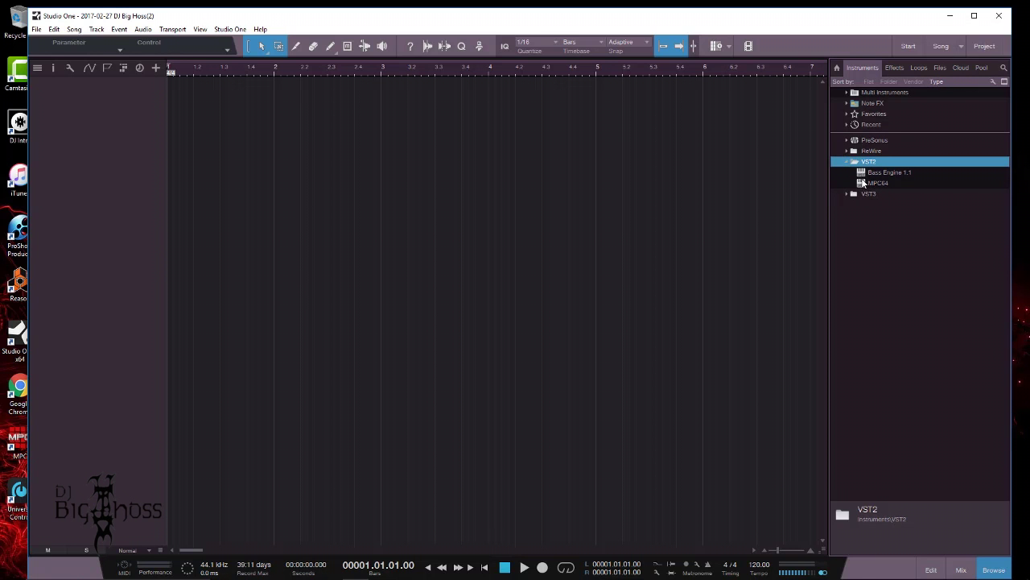
pyautogui.moveTo(861, 183); pyautogui.dragTo(151, 99)
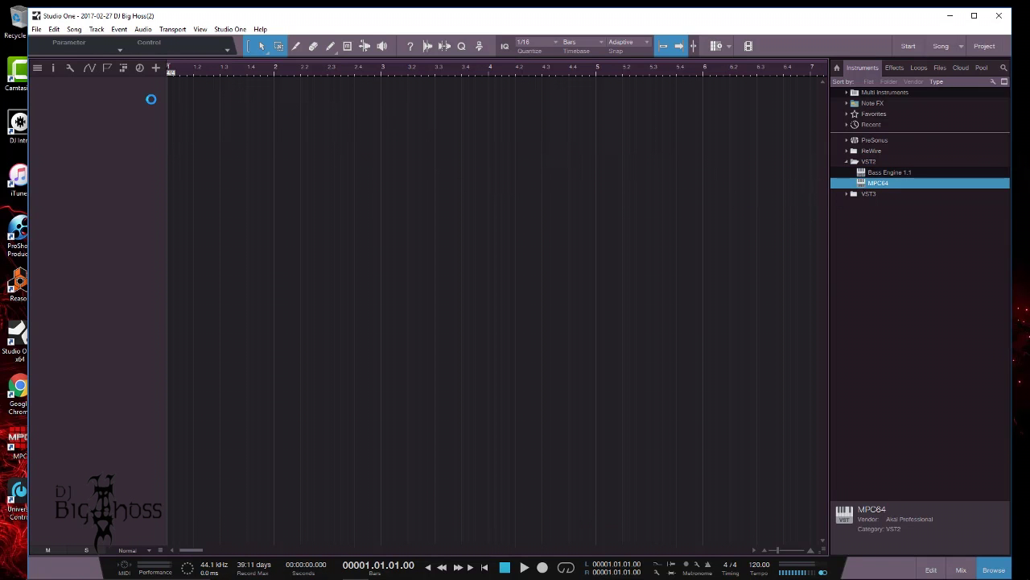